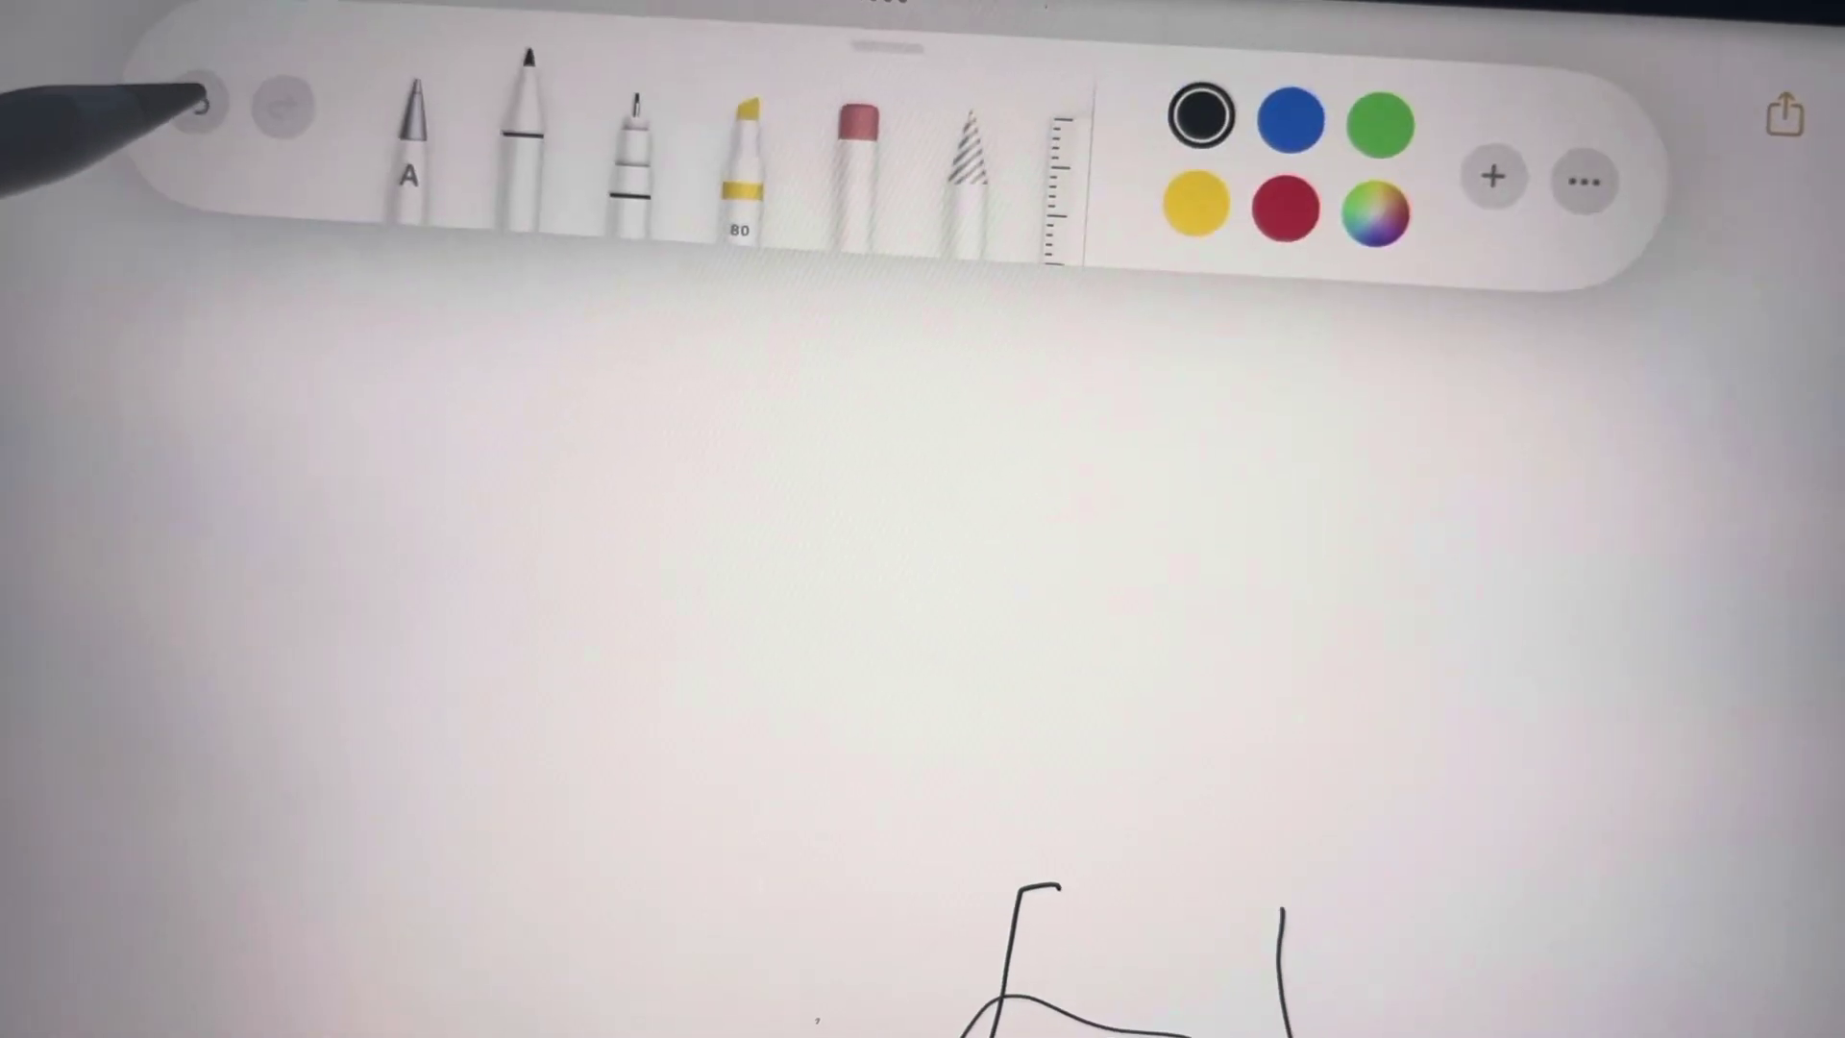
Undo the last ink stroke, then handwrite the @ sign and first letters of LEARNING.
{"action": "left_click", "coordinate": [180, 110]}
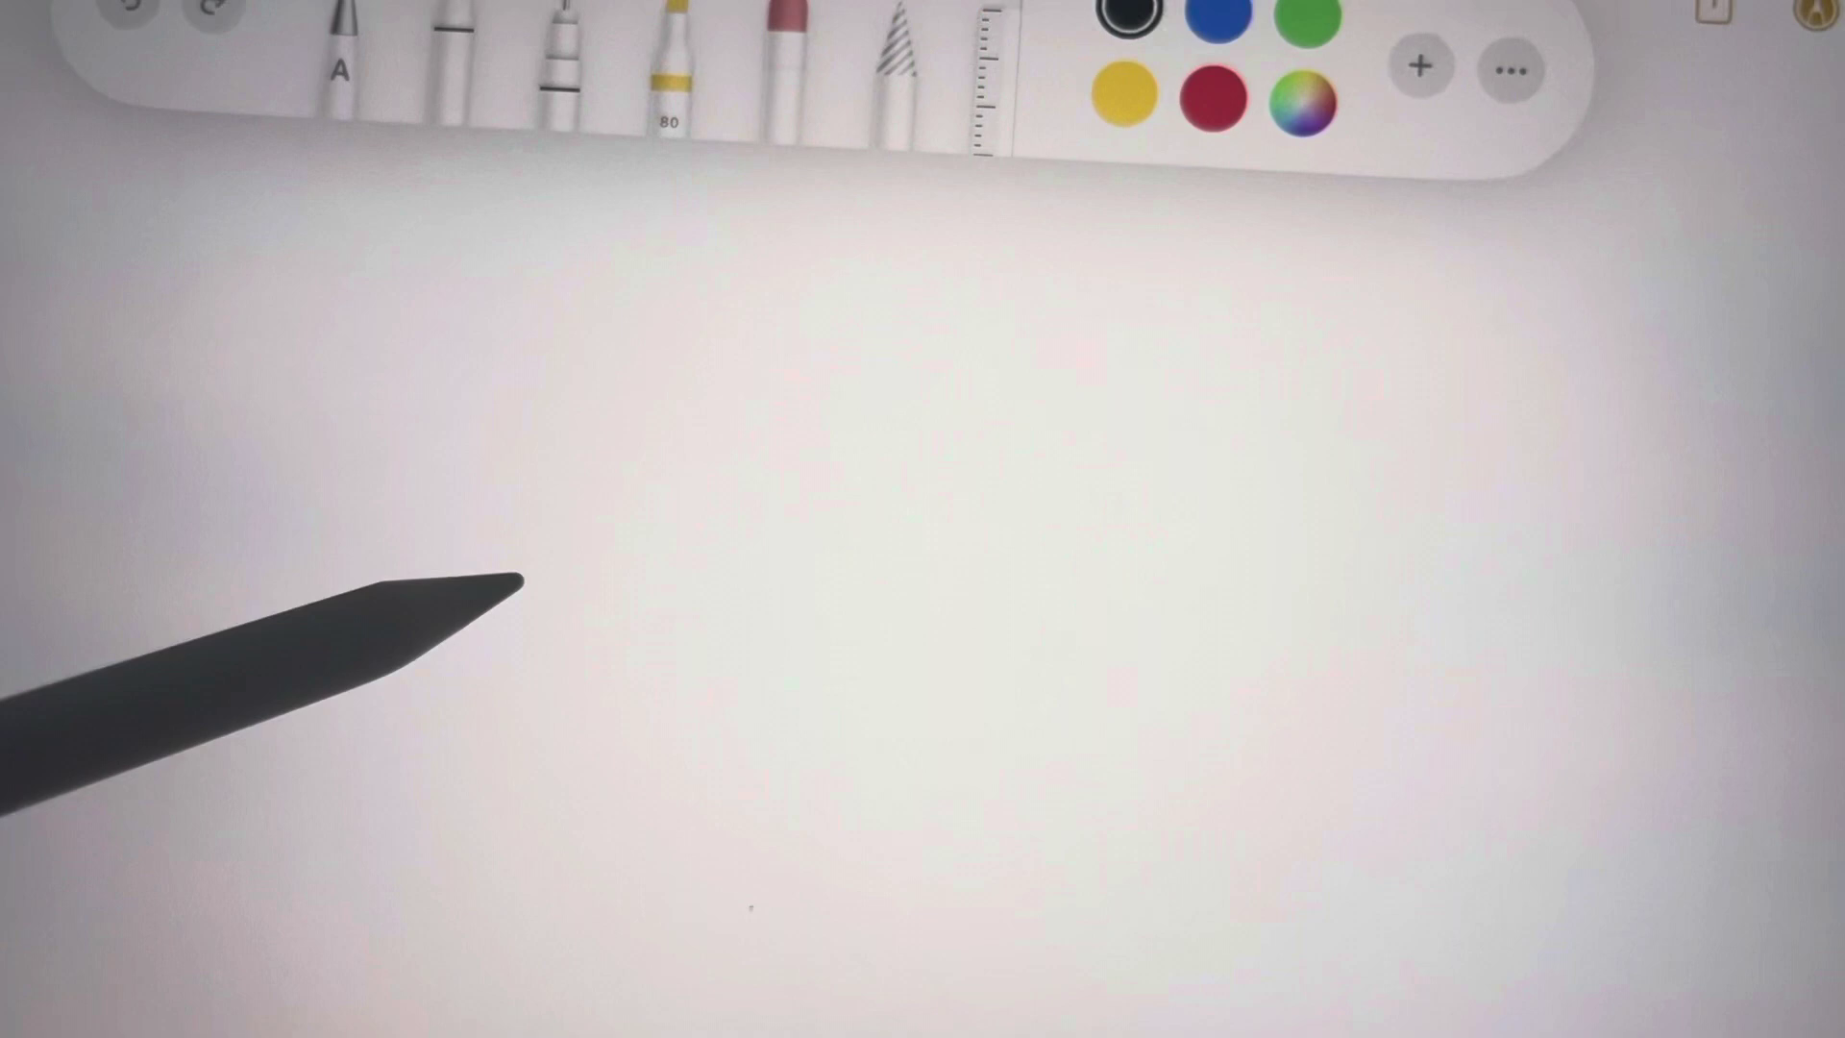
{"action": "mouse_move", "coordinate": [498, 635]}
{"action": "left_mouse_down"}
{"action": "mouse_move", "coordinate": [524, 664]}
{"action": "mouse_move", "coordinate": [501, 424]}
{"action": "mouse_move", "coordinate": [528, 753]}
{"action": "left_mouse_up"}
{"action": "left_click_drag", "start_coordinate": [618, 391], "coordinate": [659, 666]}
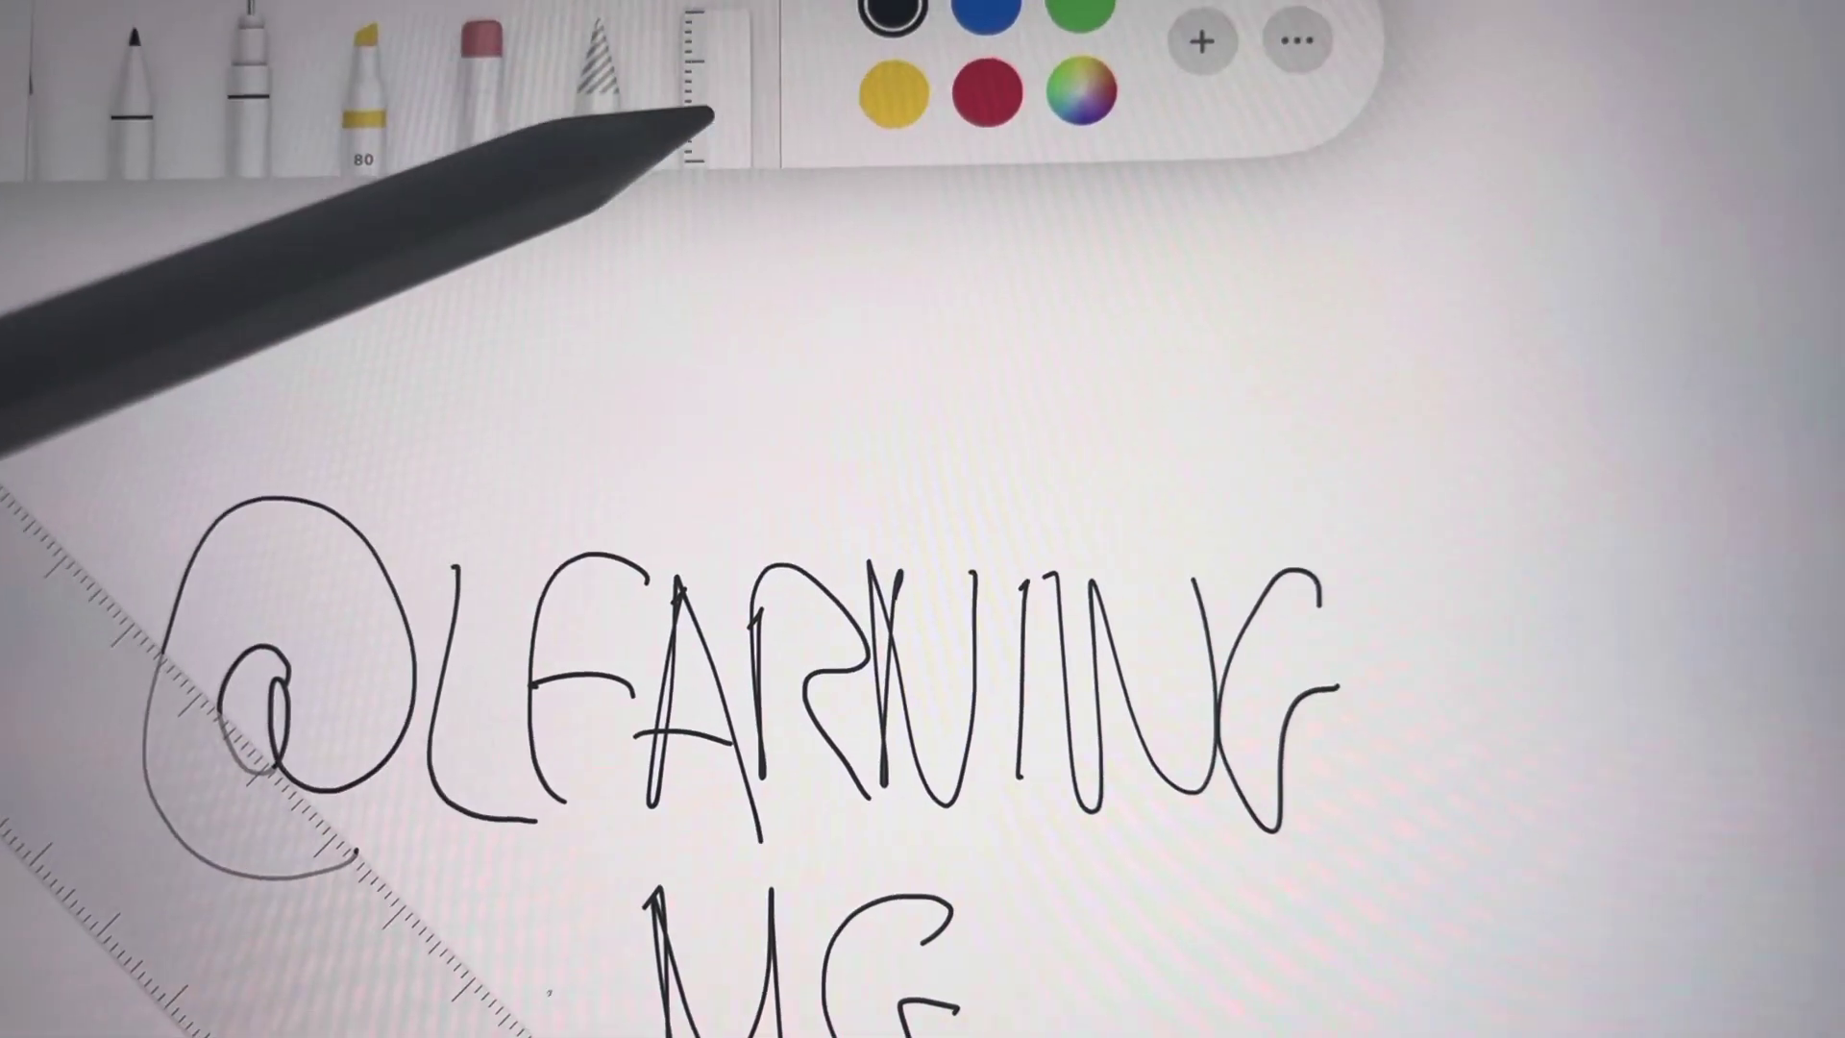
Hide the ruler from the note page.
{"action": "left_click", "coordinate": [695, 117]}
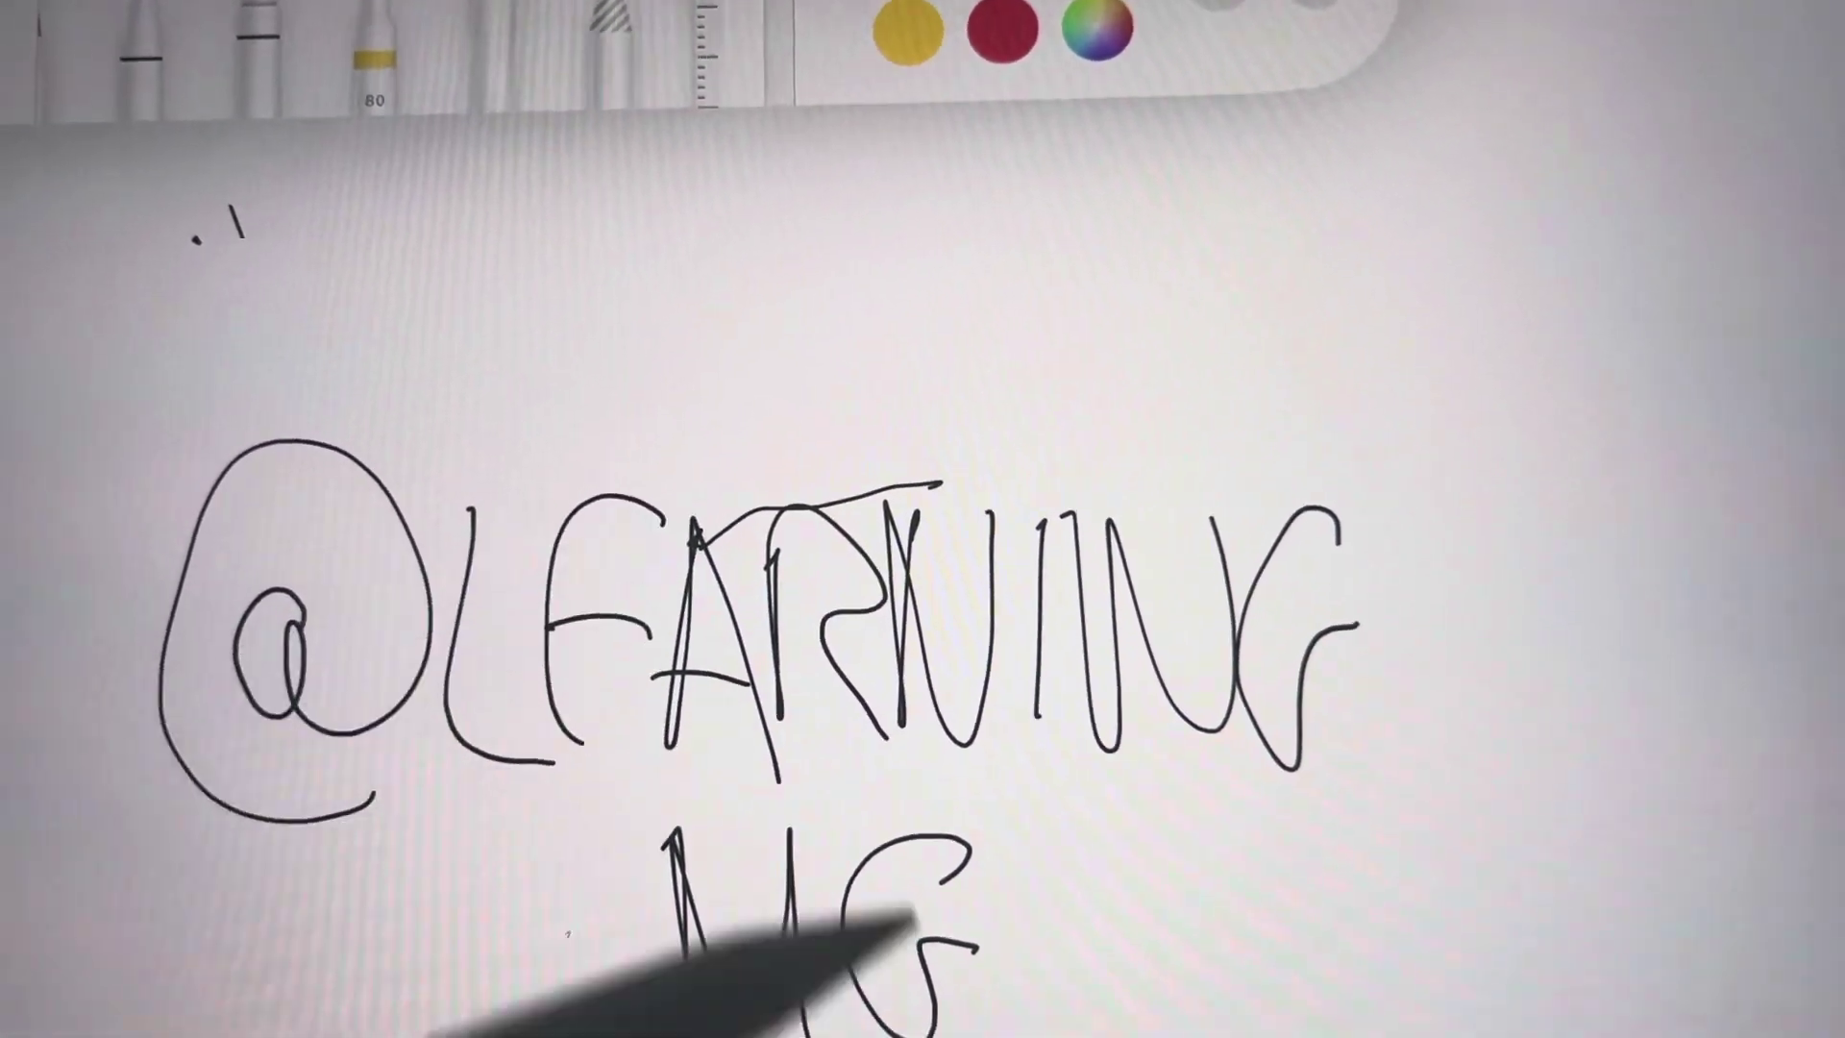